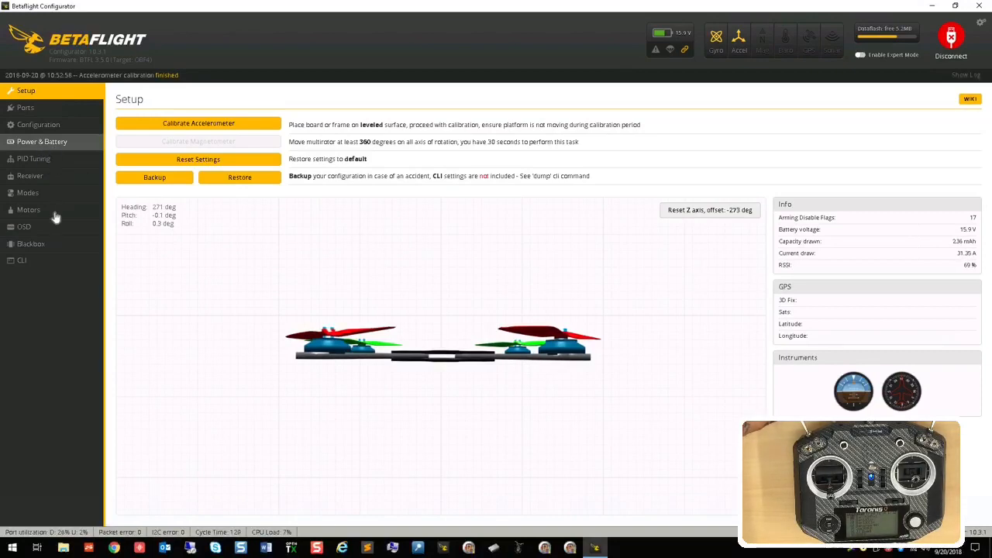
Step: Open the receiver settings to check how the stick and AUX channels respond
{"action": "left_click", "coordinate": [68, 182]}
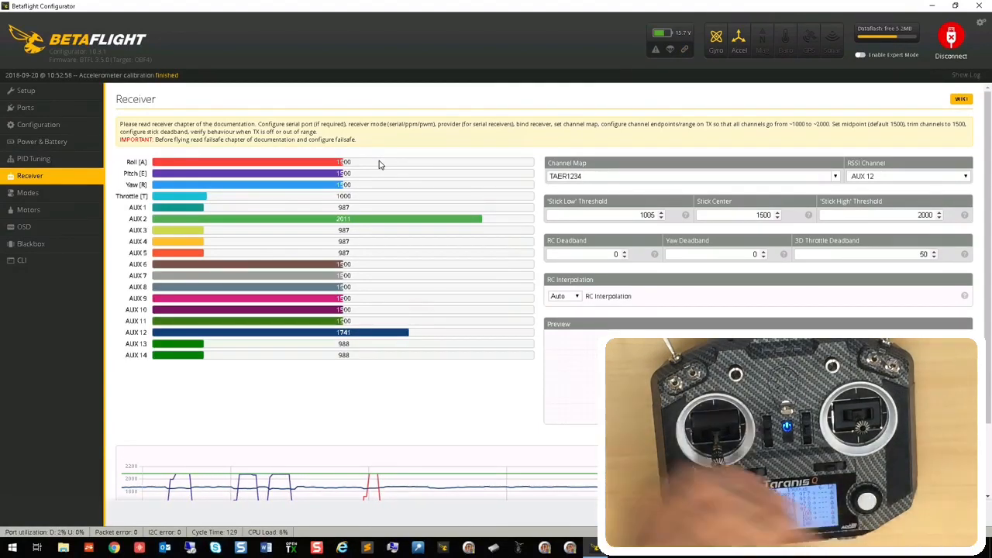
Step: Test motors 1 to 4 together at 1040 from the master motor control, and switch motor test mode off
{"action": "left_click", "coordinate": [39, 216]}
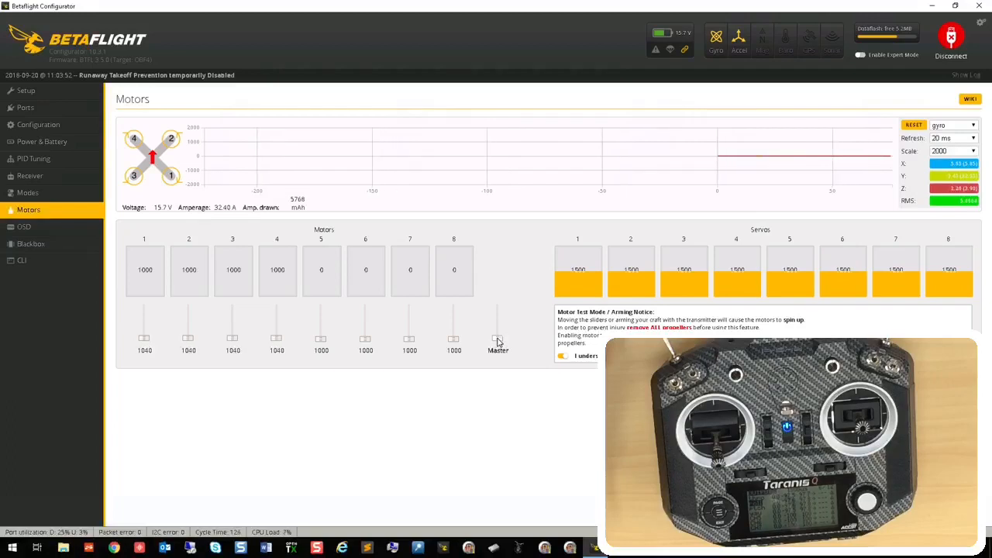
{"action": "left_click_drag", "start_coordinate": [498, 342], "coordinate": [497, 341]}
{"action": "left_click", "coordinate": [562, 356]}
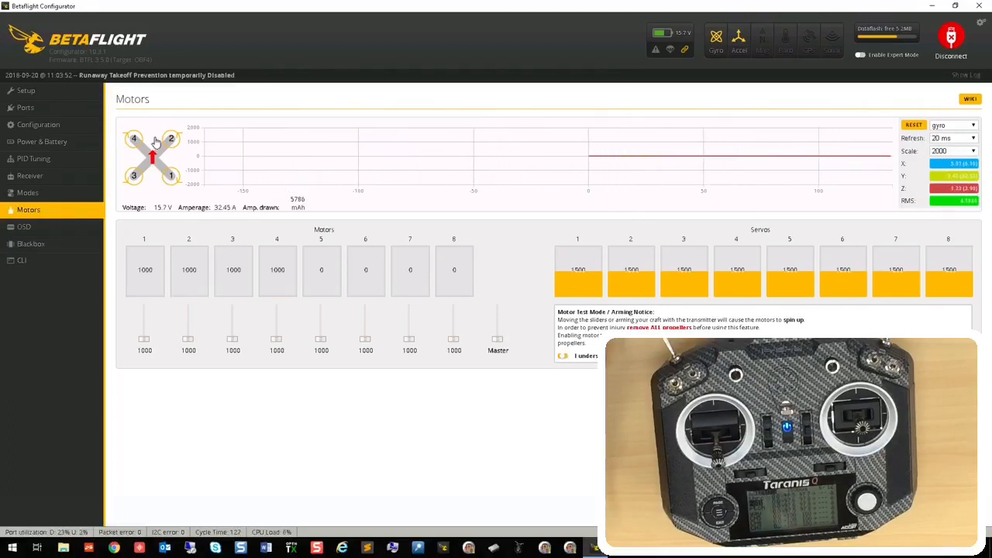
Step: Try an RC Deadband of 6 in the receiver settings, and return it to 0
{"action": "left_click", "coordinate": [49, 192]}
{"action": "left_click", "coordinate": [68, 161]}
{"action": "left_click", "coordinate": [69, 177]}
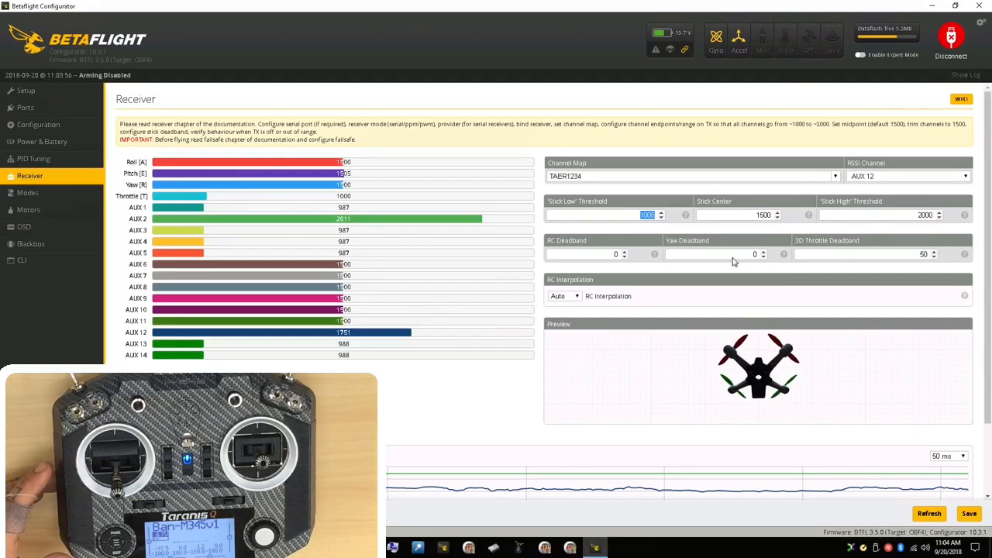
{"action": "left_click", "coordinate": [624, 253]}
{"action": "left_click", "coordinate": [624, 252]}
{"action": "left_click", "coordinate": [624, 252]}
{"action": "left_click", "coordinate": [624, 252]}
{"action": "left_click", "coordinate": [624, 253]}
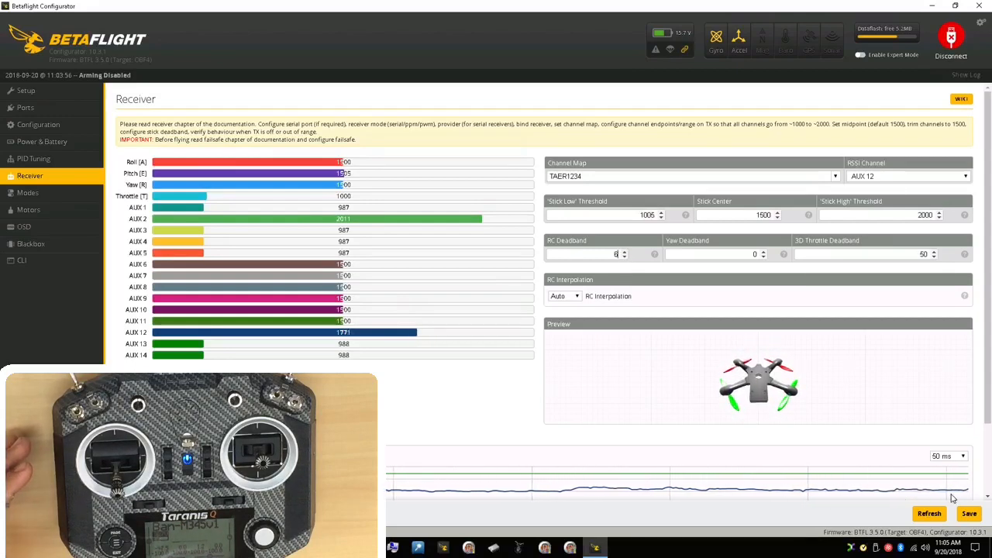
{"action": "left_click", "coordinate": [625, 257]}
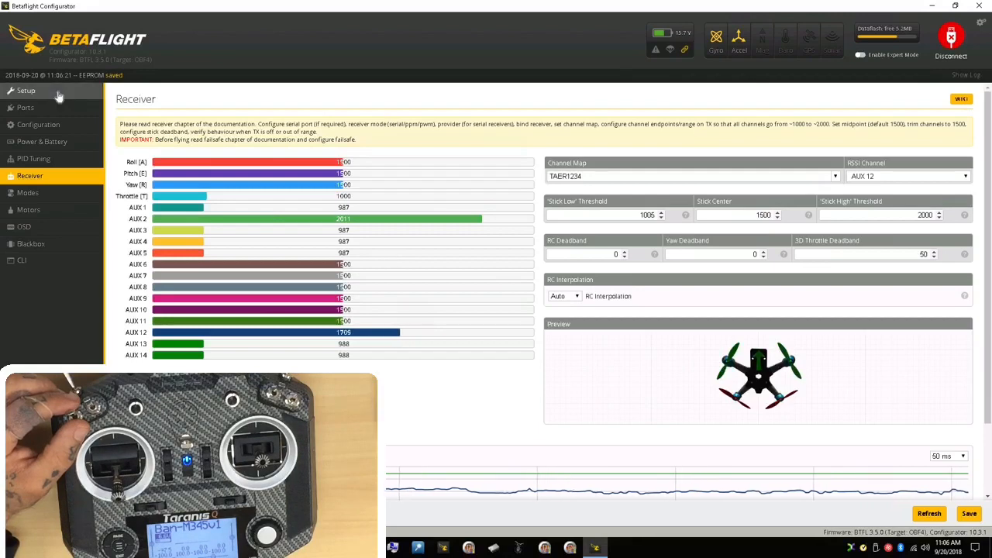
Step: Reset the model's Z axis offset on the Setup page and calibrate the accelerometer
{"action": "left_click", "coordinate": [31, 91]}
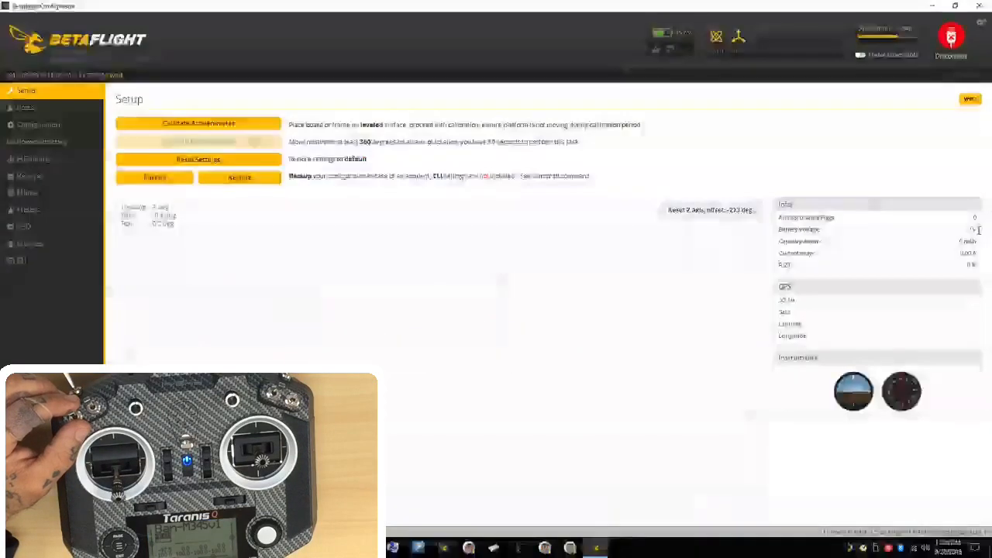
{"action": "mouse_move", "coordinate": [824, 218]}
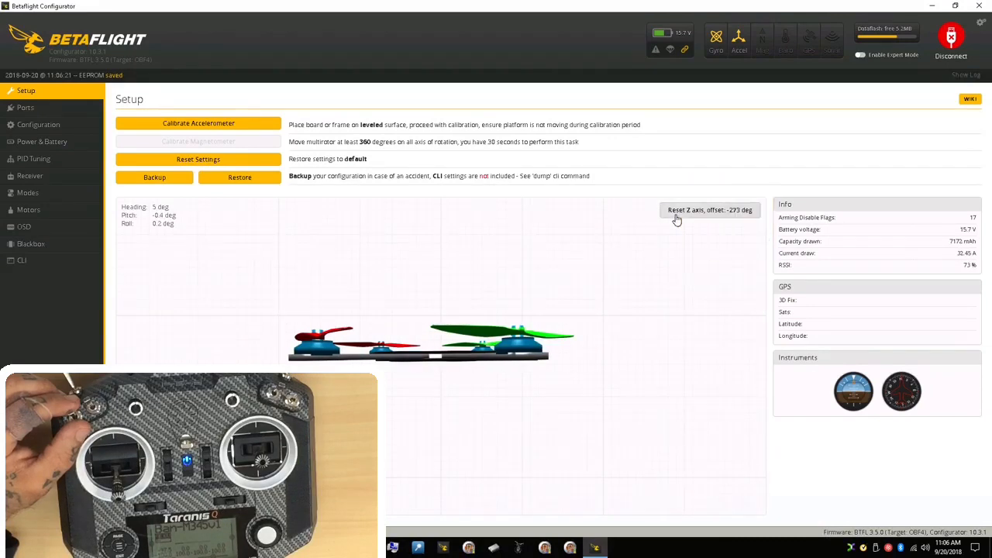
{"action": "left_click", "coordinate": [675, 215]}
{"action": "left_click", "coordinate": [236, 126]}
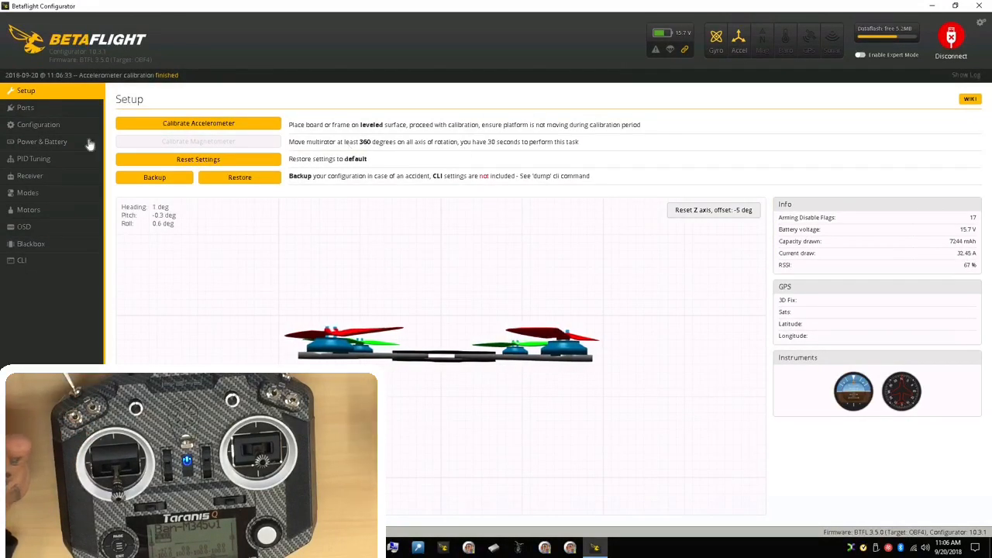
Step: Remove the existing HORIZON, FAILSAFE, AIR MODE and ARM ranges from the flight modes and save
{"action": "left_click", "coordinate": [62, 194]}
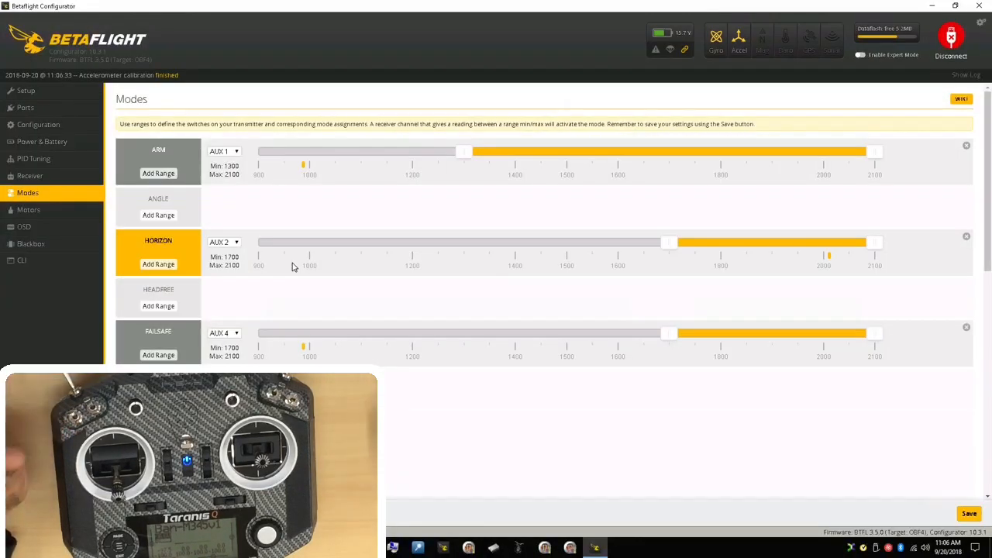
{"action": "left_click", "coordinate": [966, 239]}
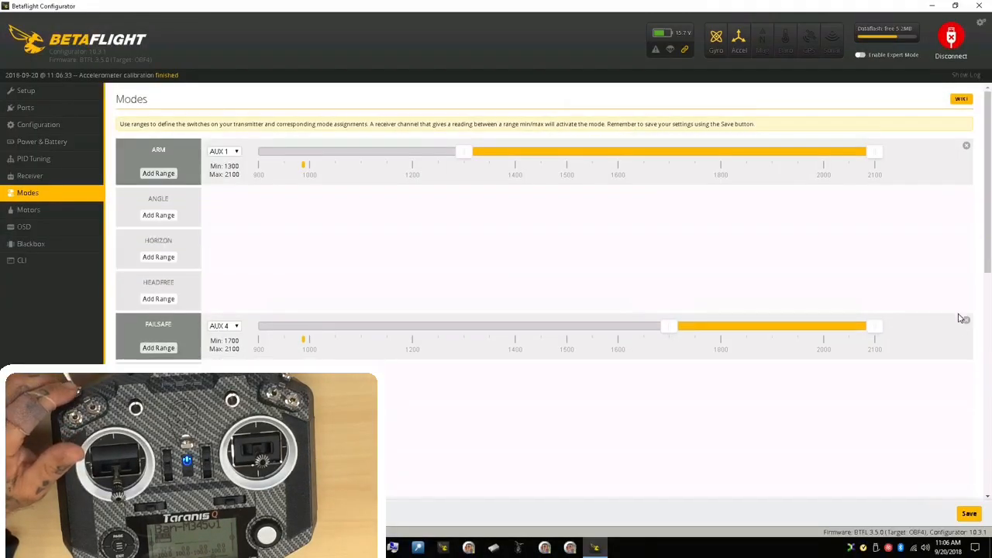
{"action": "left_click", "coordinate": [966, 324]}
{"action": "scroll", "coordinate": [758, 378], "scroll_direction": "down", "scroll_amount": 5}
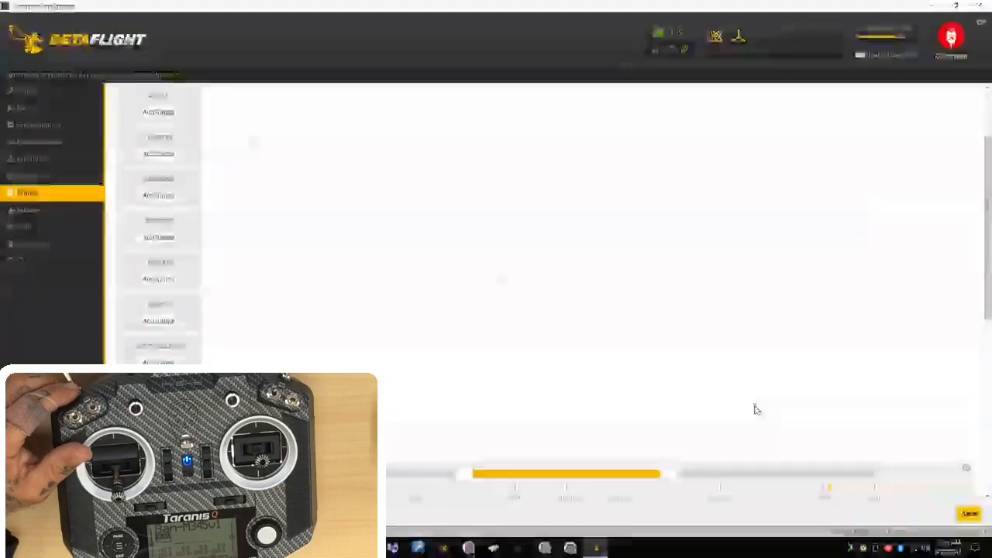
{"action": "scroll", "coordinate": [914, 190], "scroll_direction": "up", "scroll_amount": 1}
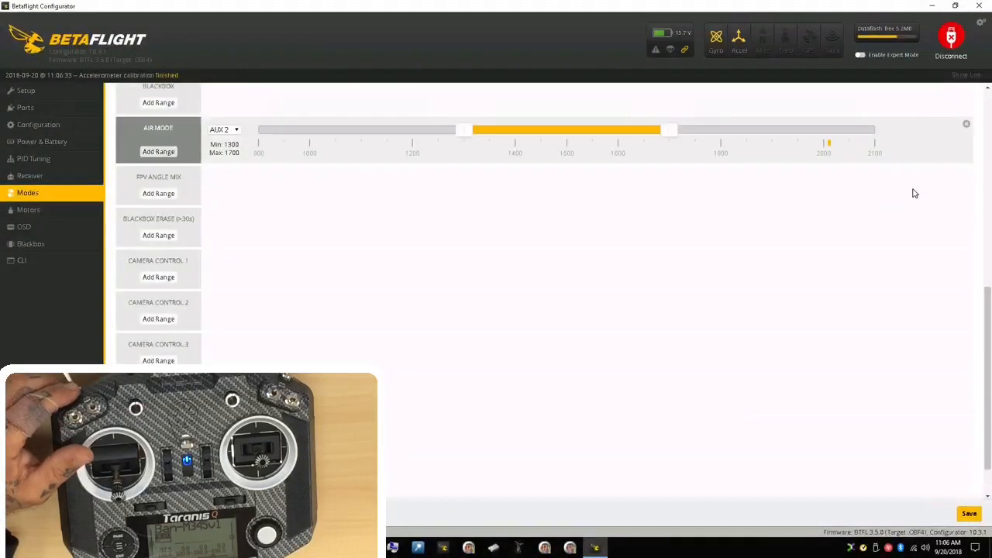
{"action": "left_click", "coordinate": [968, 126]}
{"action": "scroll", "coordinate": [966, 284], "scroll_direction": "up", "scroll_amount": 10}
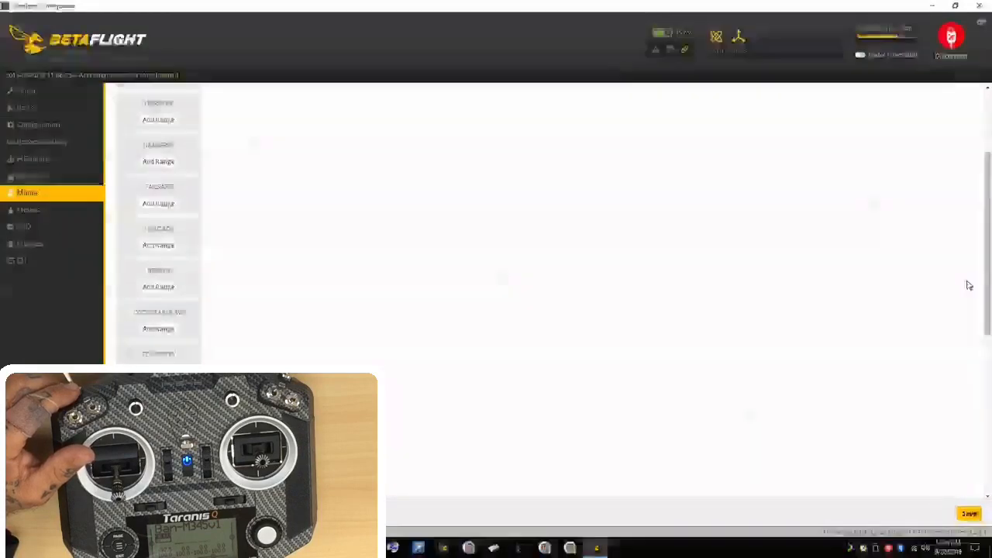
{"action": "left_click", "coordinate": [968, 147]}
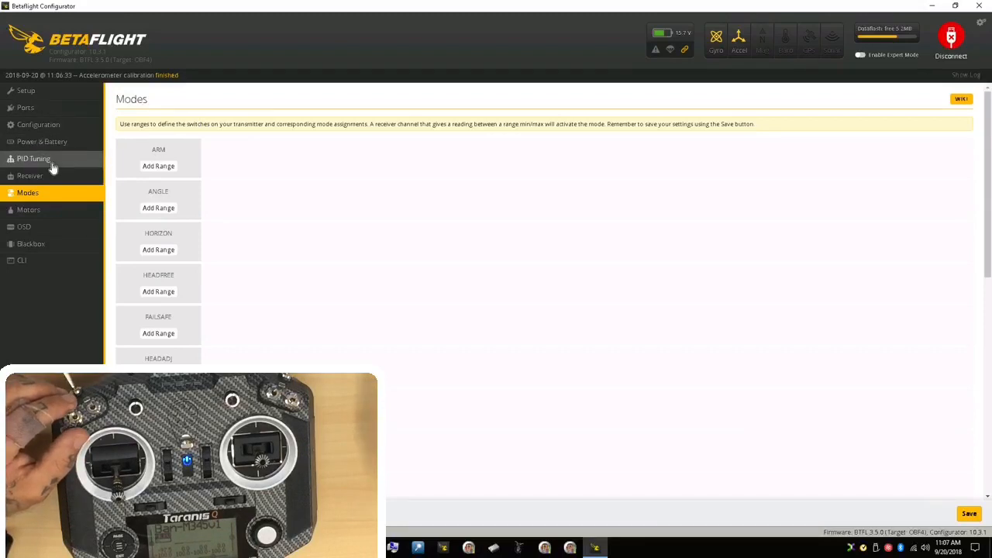
{"action": "left_click", "coordinate": [969, 513]}
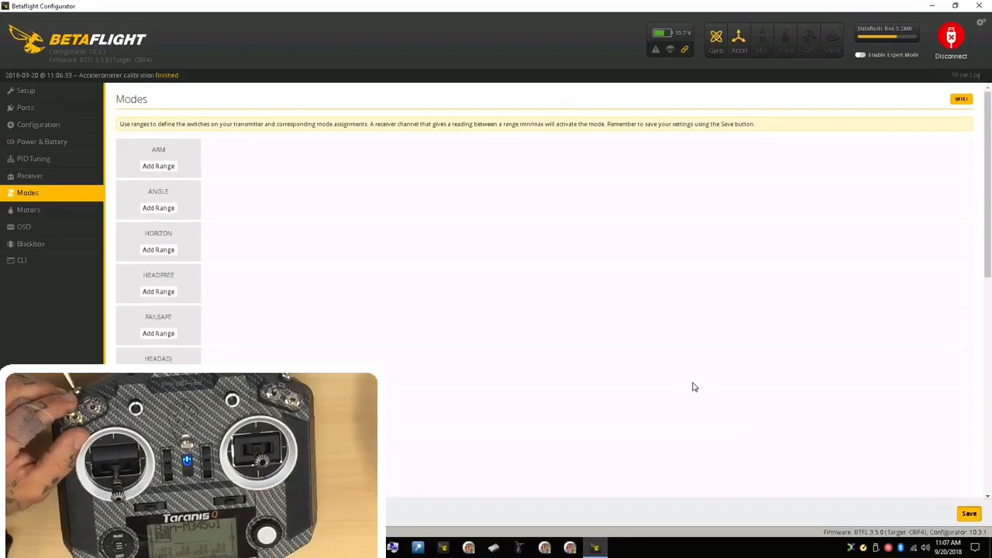
Step: Review the receiver's AUX channels, and add and save an ARM mode range on AUX 1 from 1300 to 2100
{"action": "left_click", "coordinate": [30, 175]}
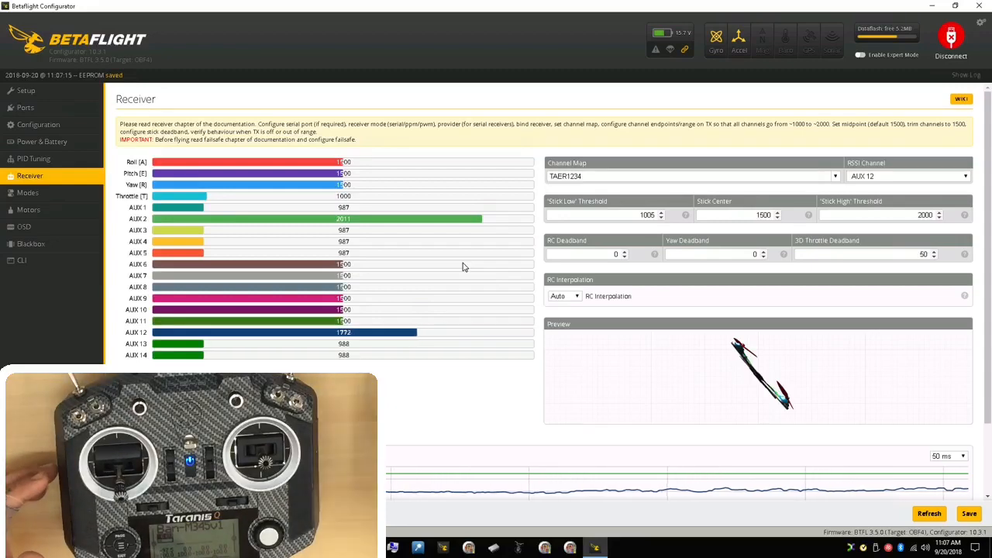
{"action": "left_click", "coordinate": [54, 193]}
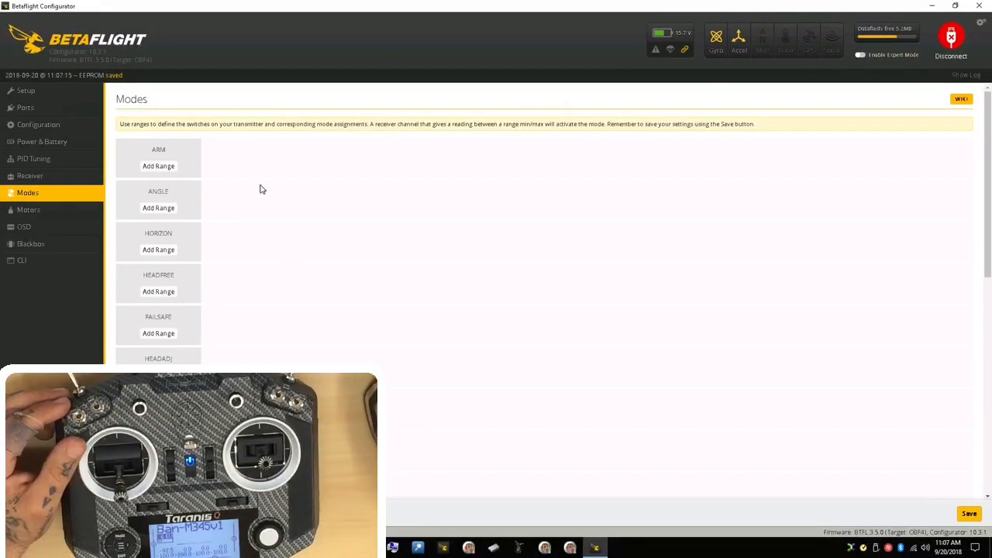
{"action": "left_click", "coordinate": [165, 170]}
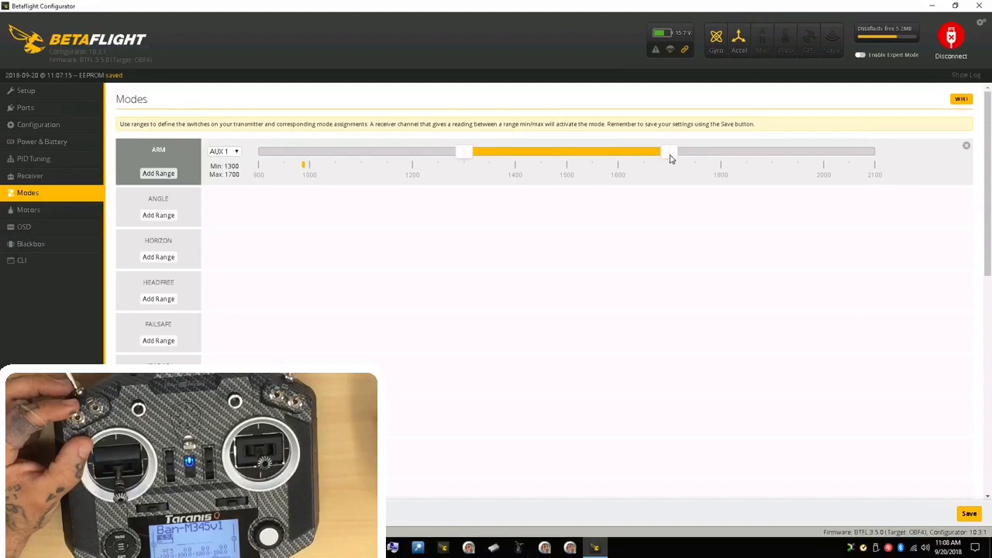
{"action": "left_click_drag", "start_coordinate": [671, 158], "coordinate": [959, 163]}
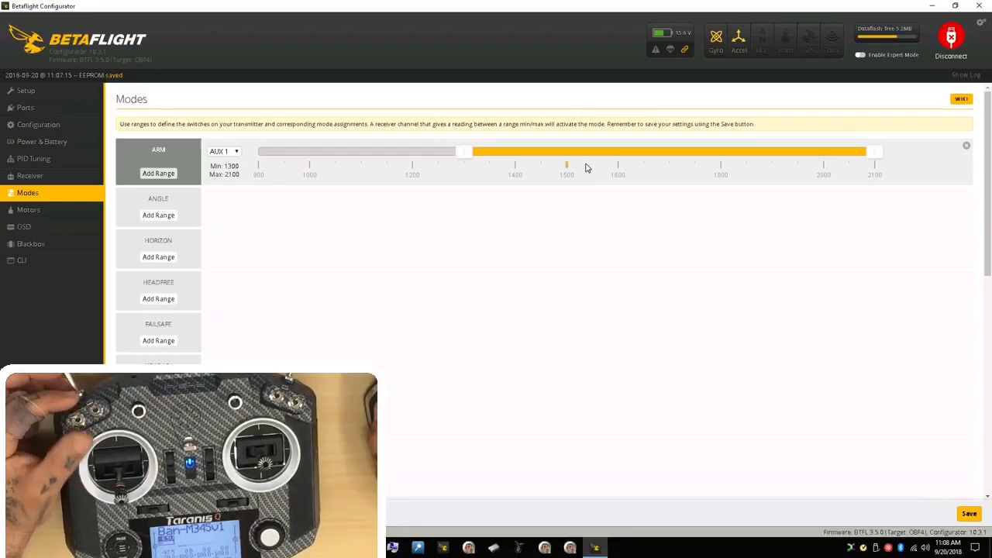
{"action": "left_click", "coordinate": [975, 518]}
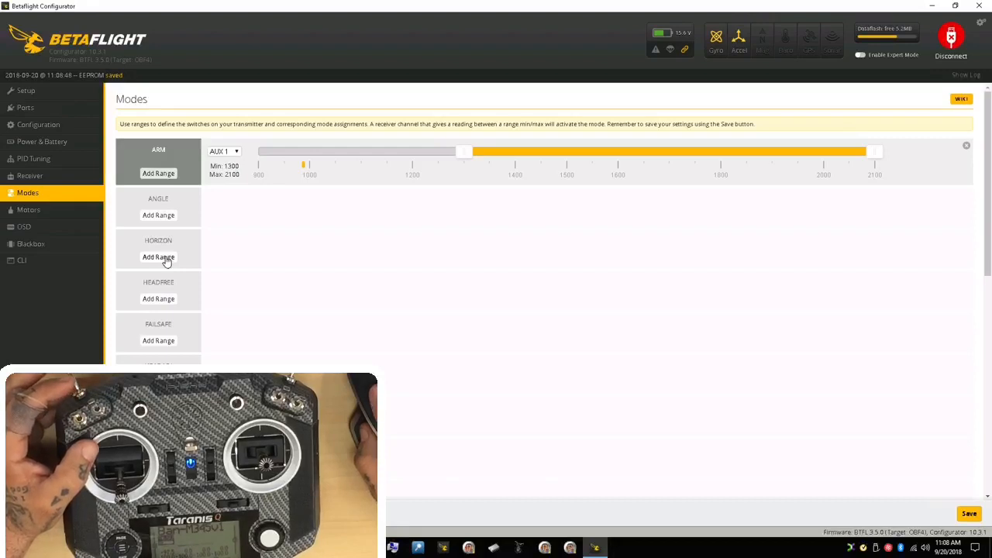
Step: Add a HORIZON mode range on AUX 2 from 1700 to 2100 and save it
{"action": "left_click", "coordinate": [158, 257]}
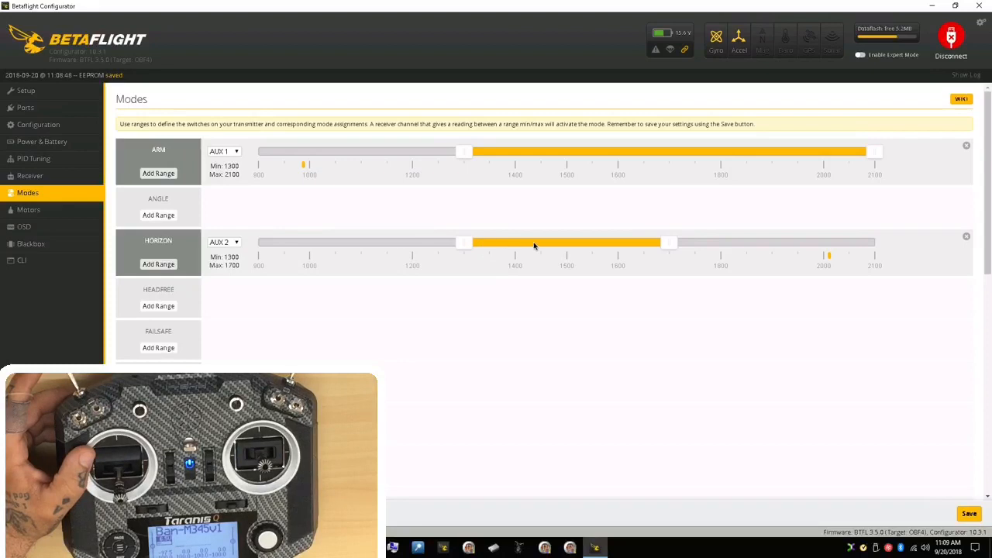
{"action": "left_click_drag", "start_coordinate": [534, 245], "coordinate": [856, 261]}
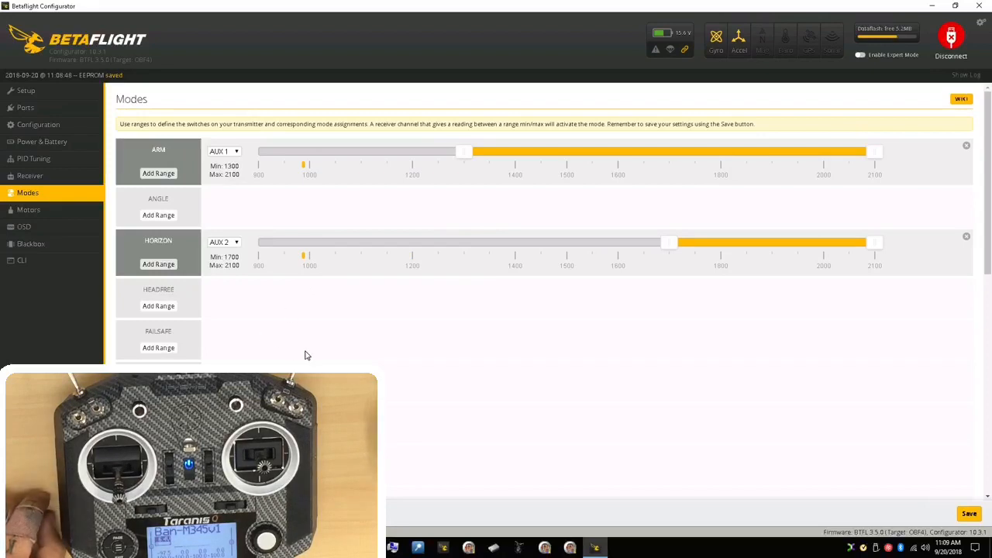
{"action": "scroll", "coordinate": [304, 355], "scroll_direction": "down", "scroll_amount": 1}
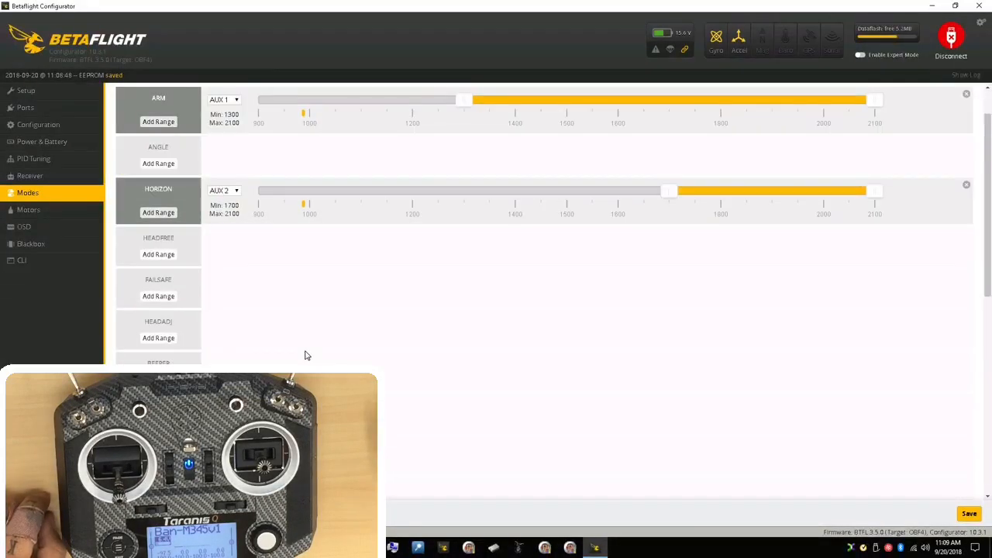
{"action": "scroll", "coordinate": [339, 292], "scroll_direction": "up", "scroll_amount": 1}
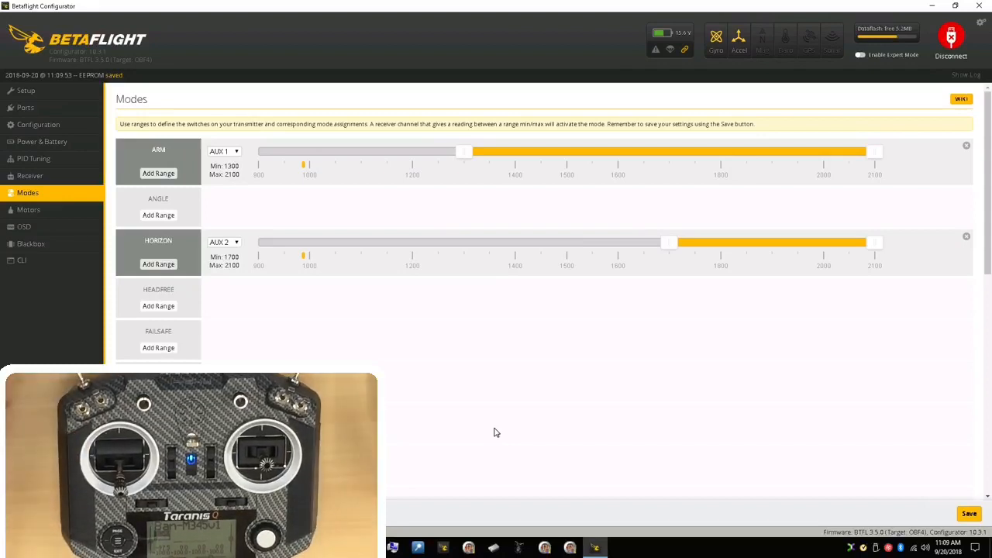
Step: Add an AIR MODE range on AUX 2 from 1300 to 1700 and save it
{"action": "scroll", "coordinate": [543, 310], "scroll_direction": "down", "scroll_amount": 1}
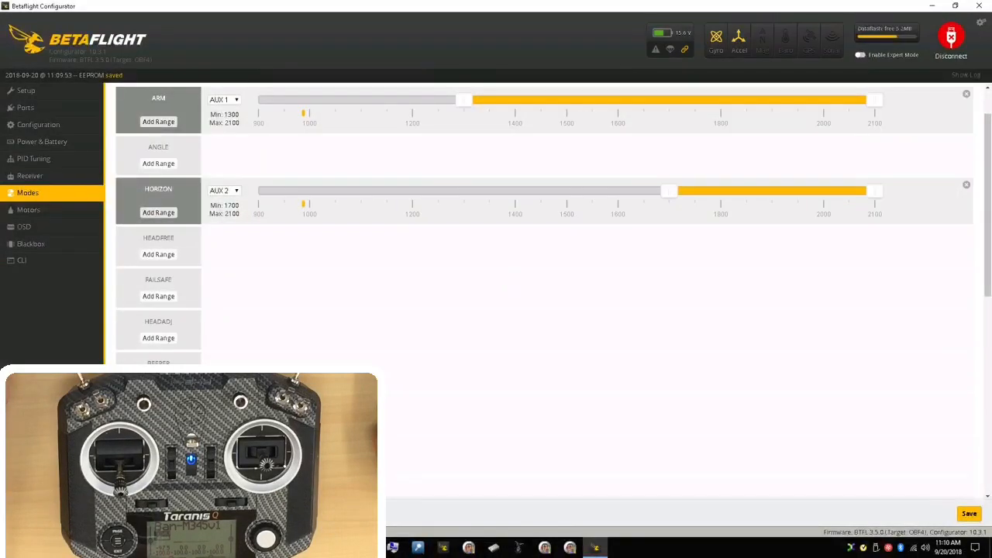
{"action": "scroll", "coordinate": [542, 225], "scroll_direction": "down", "scroll_amount": 1}
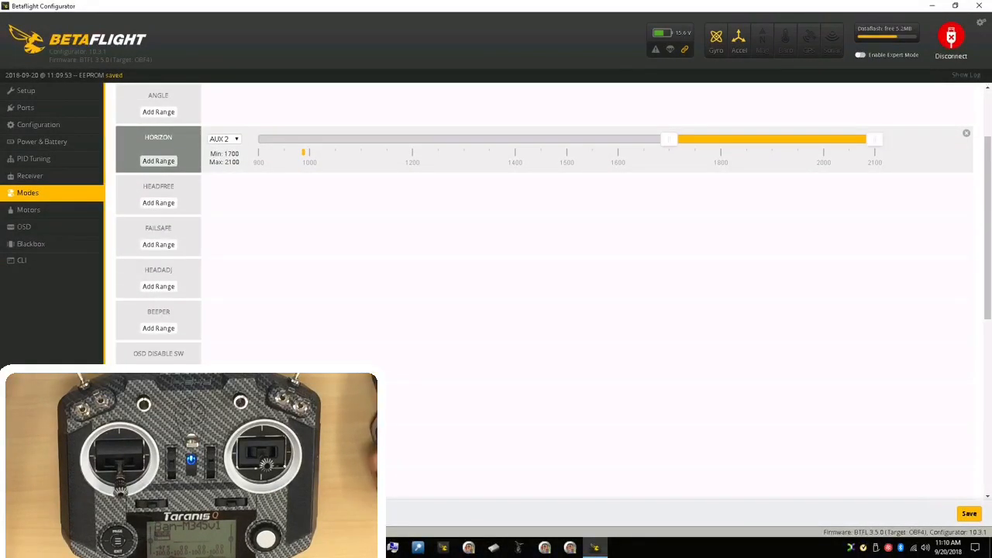
{"action": "left_click", "coordinate": [158, 495]}
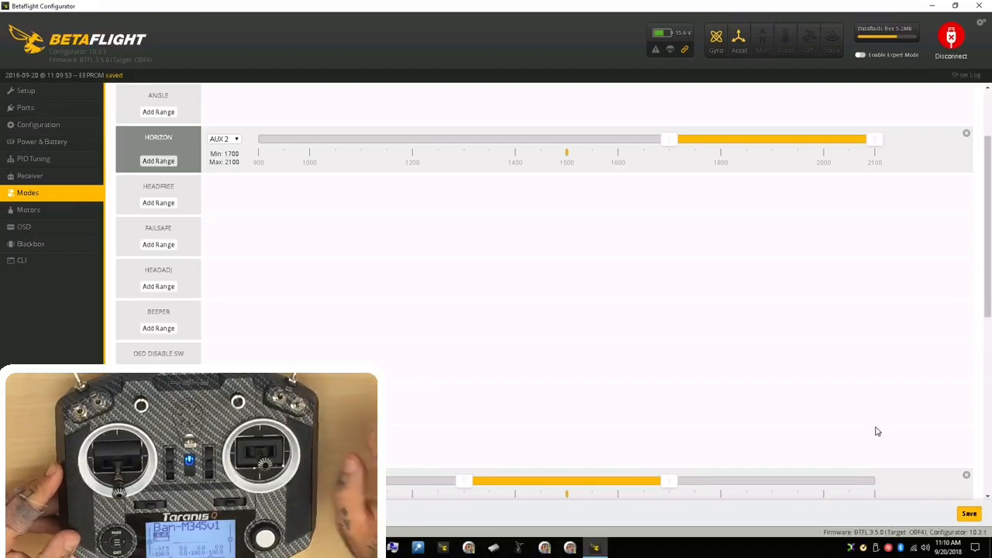
Step: Examine the ARM, HORIZON and AIR MODE ranges against the live channel markers for the transmitter's switch positions
{"action": "scroll", "coordinate": [413, 218], "scroll_direction": "up", "scroll_amount": 1}
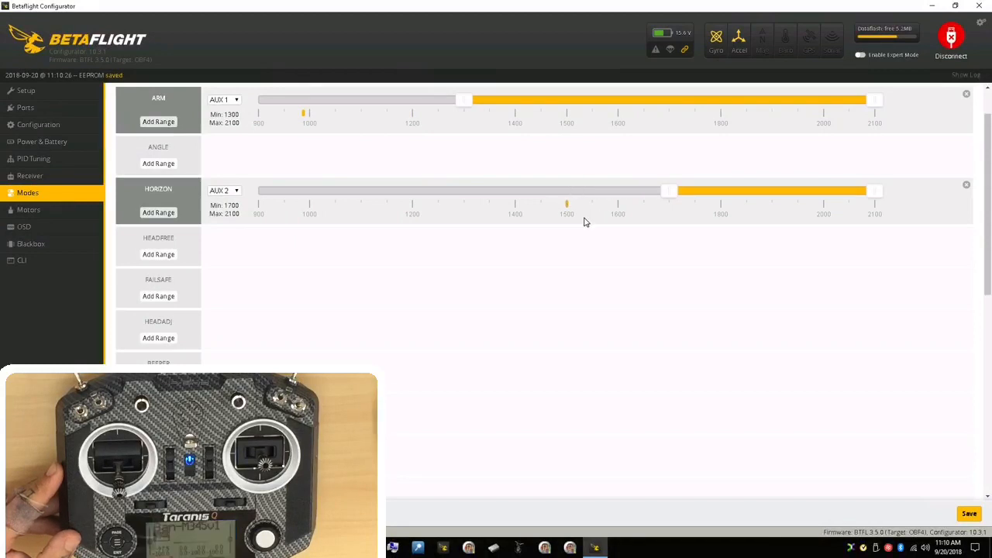
{"action": "scroll", "coordinate": [585, 223], "scroll_direction": "down", "scroll_amount": 1}
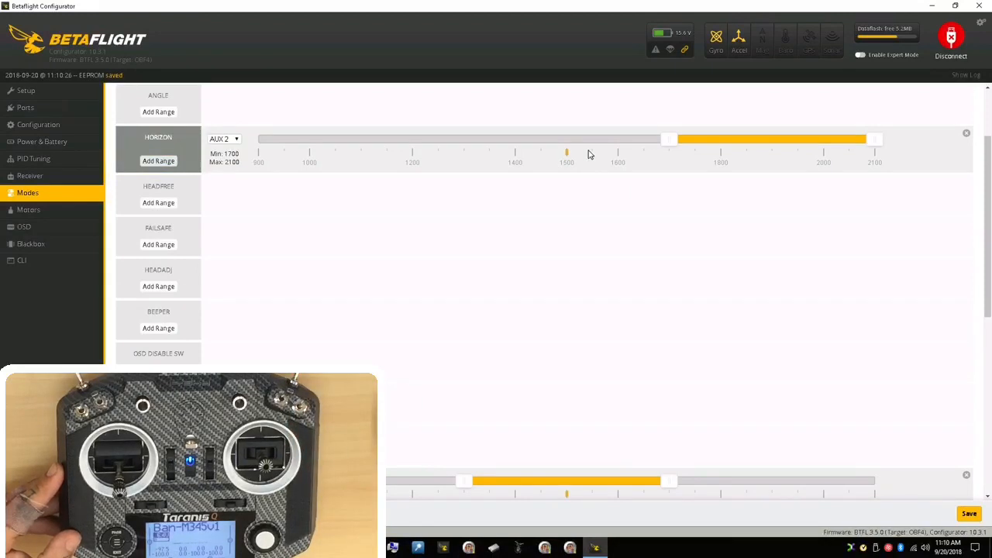
{"action": "scroll", "coordinate": [588, 154], "scroll_direction": "up", "scroll_amount": 1}
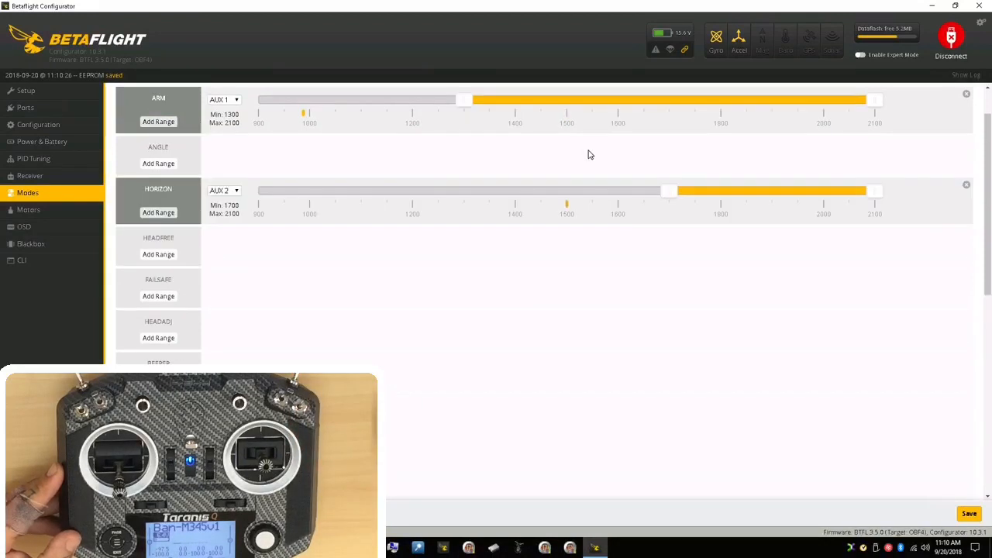
{"action": "scroll", "coordinate": [588, 154], "scroll_direction": "down", "scroll_amount": 1}
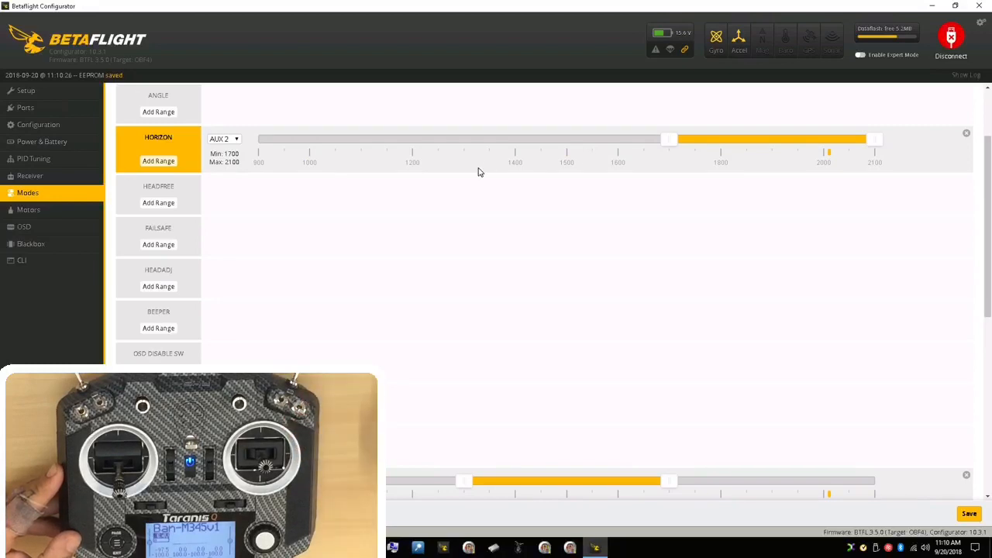
{"action": "scroll", "coordinate": [392, 303], "scroll_direction": "up", "scroll_amount": 1}
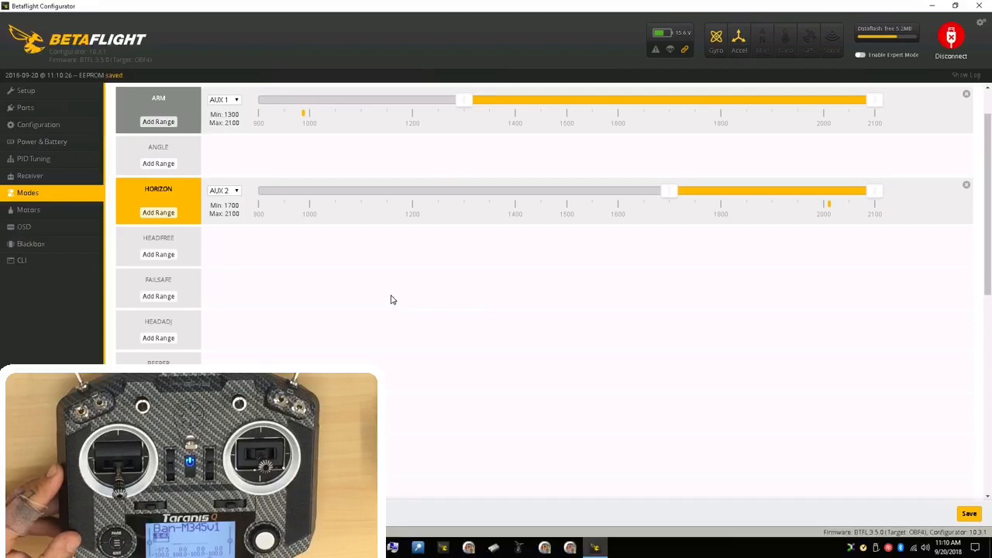
{"action": "scroll", "coordinate": [391, 300], "scroll_direction": "up", "scroll_amount": 1}
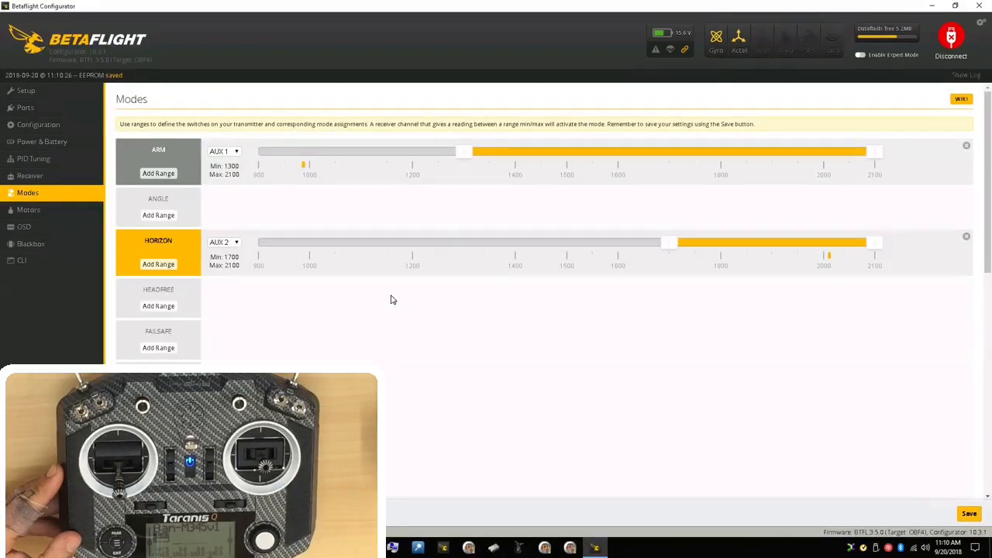
{"action": "scroll", "coordinate": [391, 300], "scroll_direction": "down", "scroll_amount": 2}
{"action": "scroll", "coordinate": [391, 300], "scroll_direction": "down", "scroll_amount": 1}
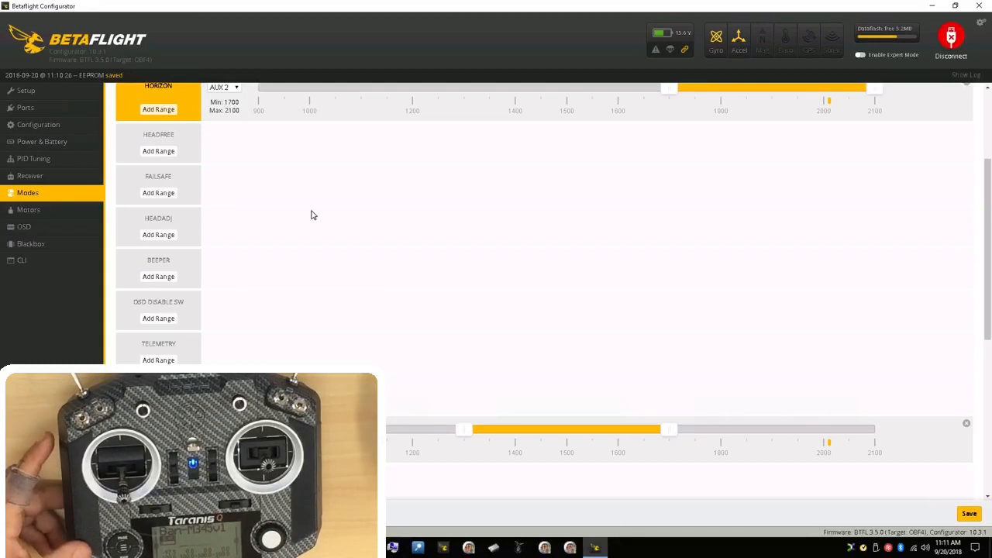
Step: Add a FAILSAFE mode range on AUX 4 from 1700 to 2100 and save it
{"action": "left_click", "coordinate": [173, 194]}
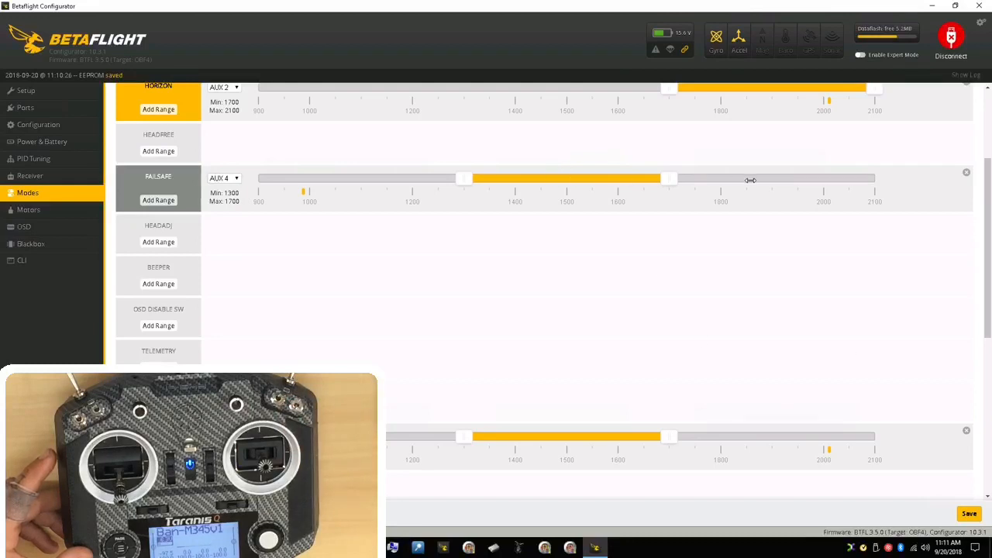
{"action": "left_click_drag", "start_coordinate": [750, 180], "coordinate": [807, 179]}
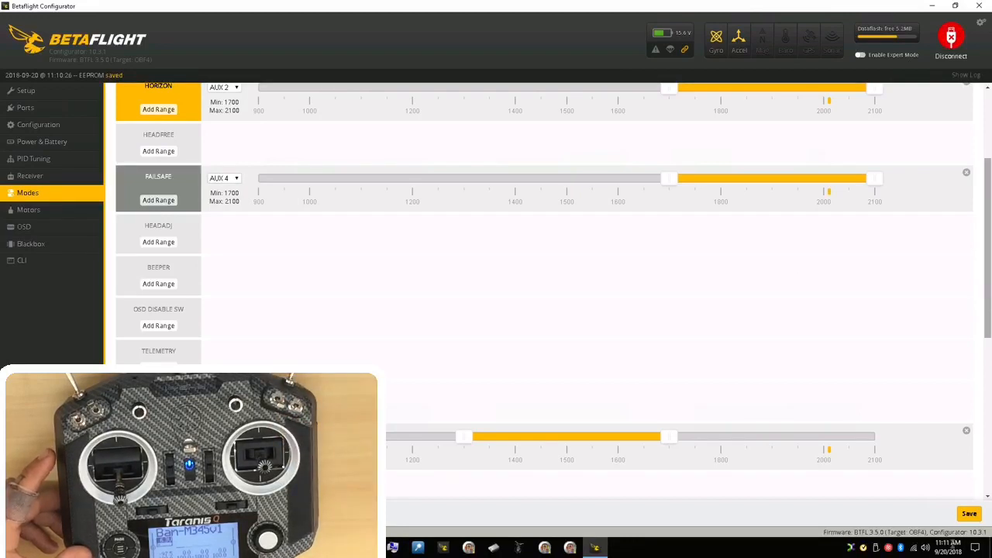
{"action": "left_click", "coordinate": [973, 519]}
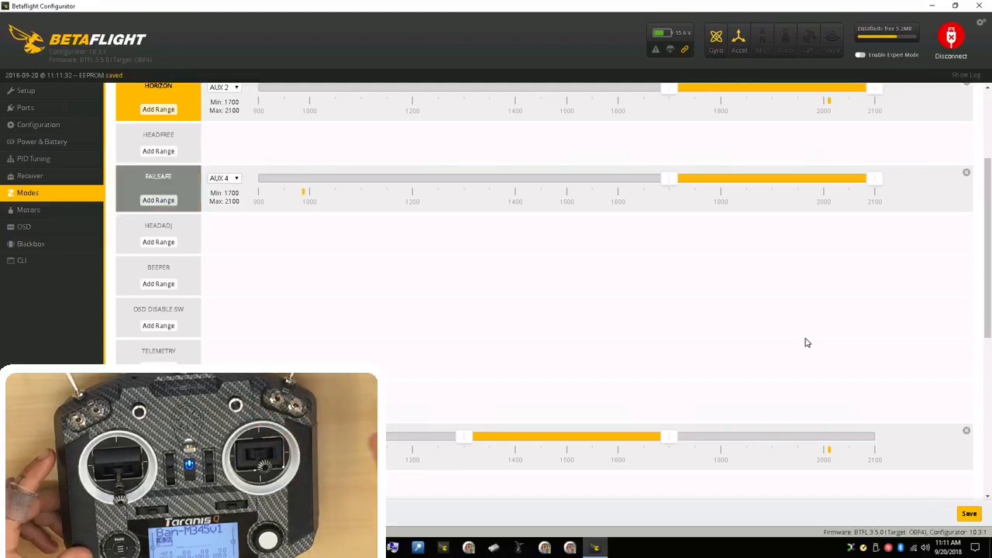
Step: Add a BEEPER mode range on AUX 3 from 1300 to 2100 and save it
{"action": "left_click", "coordinate": [153, 284]}
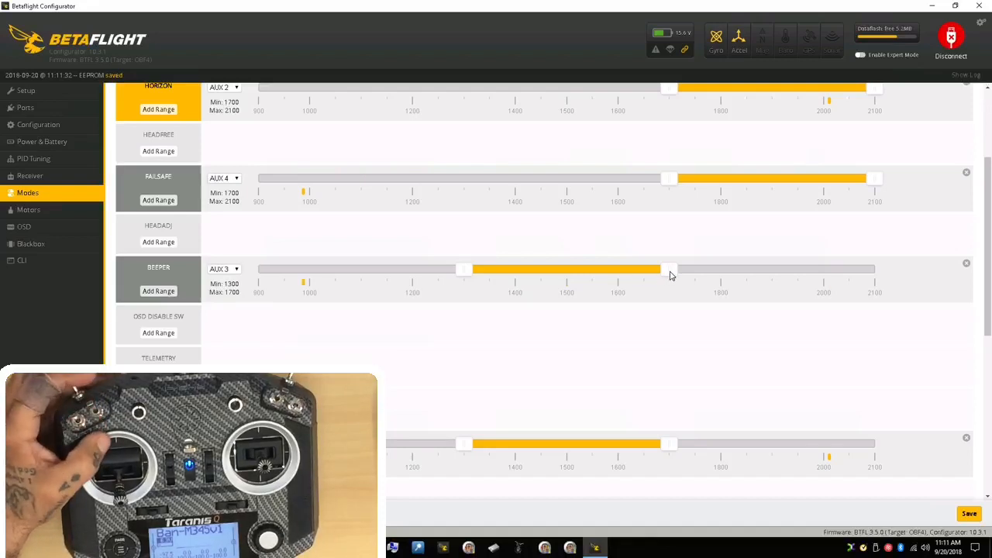
{"action": "left_click_drag", "start_coordinate": [671, 275], "coordinate": [868, 273]}
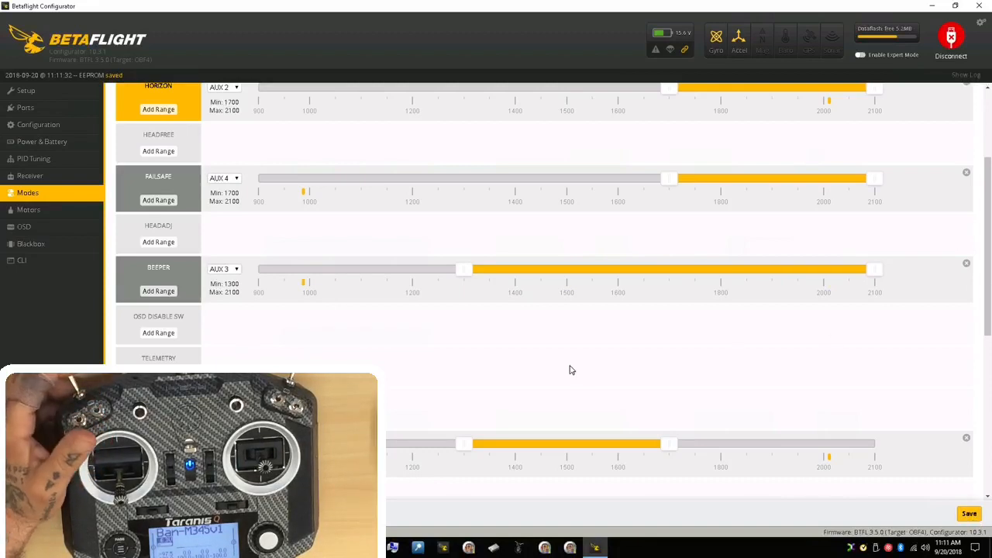
Step: Review the assigned mode ranges against the live switch markers and look through the remaining available modes
{"action": "scroll", "coordinate": [570, 370], "scroll_direction": "up", "scroll_amount": 1}
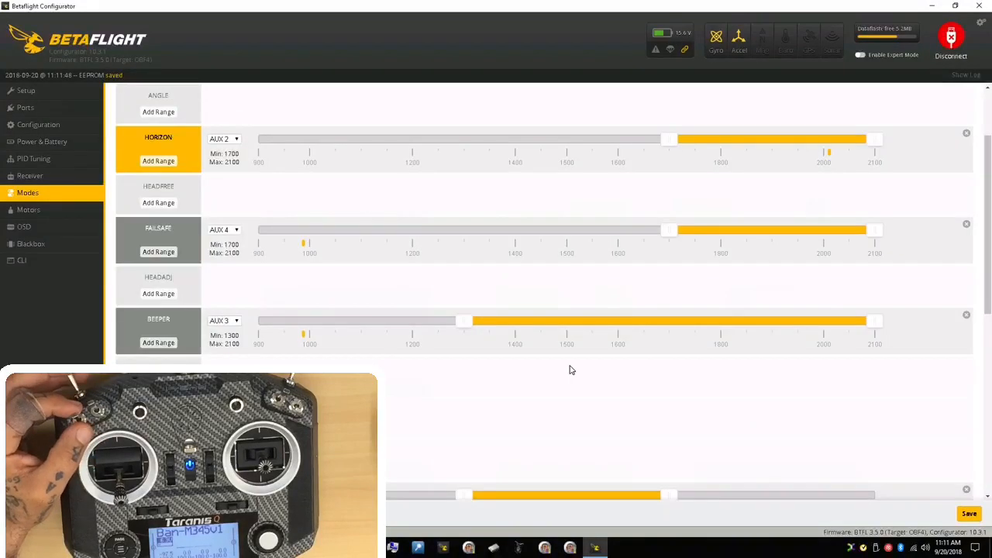
{"action": "scroll", "coordinate": [570, 370], "scroll_direction": "up", "scroll_amount": 1}
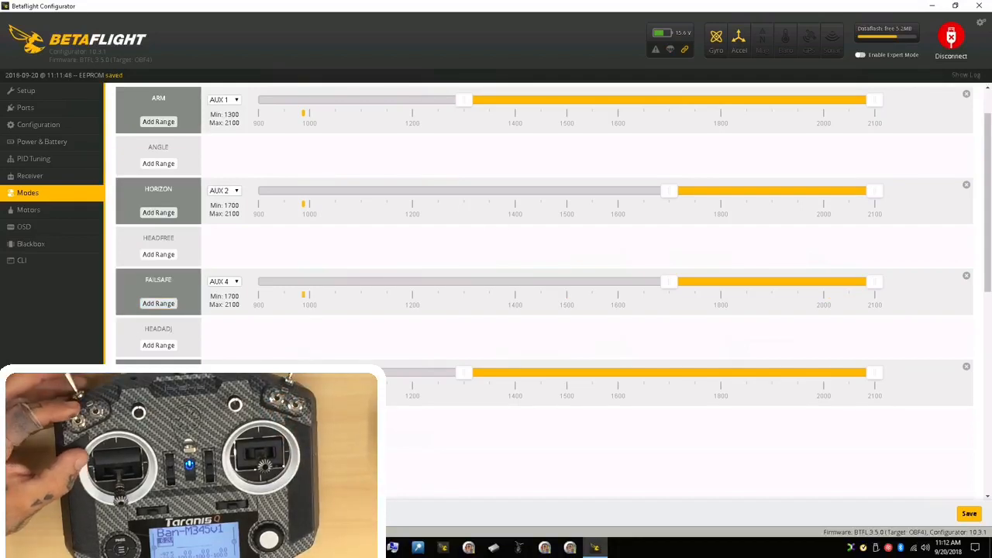
{"action": "scroll", "coordinate": [422, 347], "scroll_direction": "down", "scroll_amount": 1}
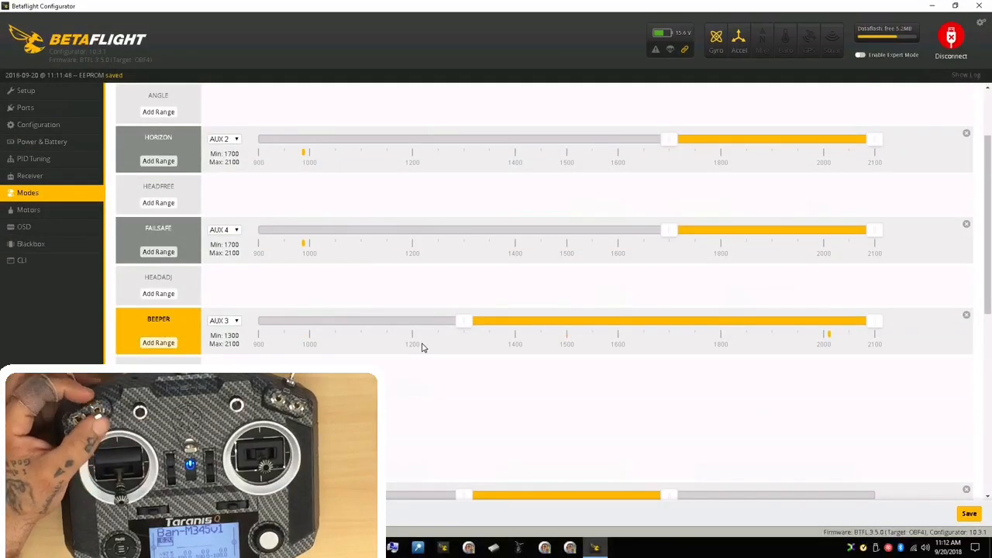
{"action": "scroll", "coordinate": [422, 347], "scroll_direction": "down", "scroll_amount": 2}
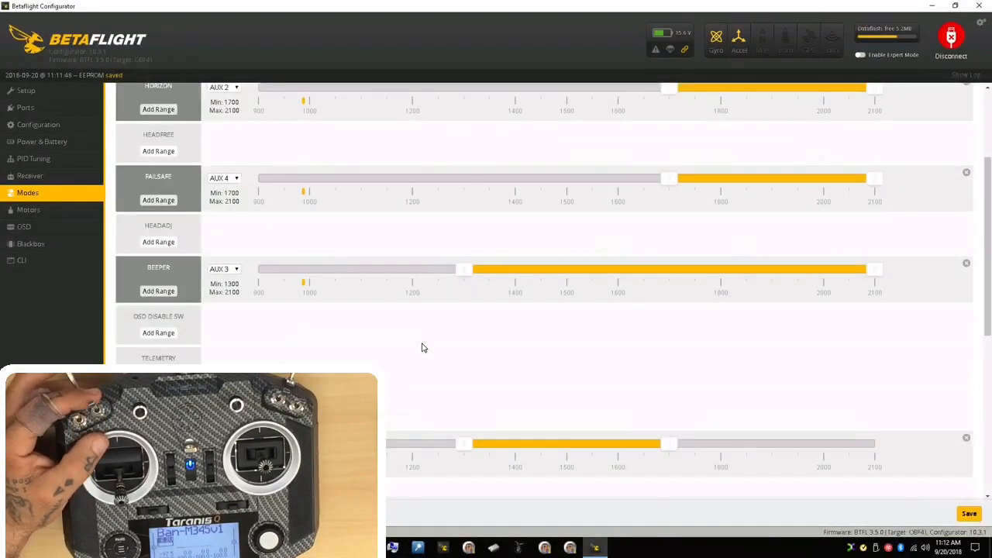
{"action": "scroll", "coordinate": [423, 347], "scroll_direction": "down", "scroll_amount": 2}
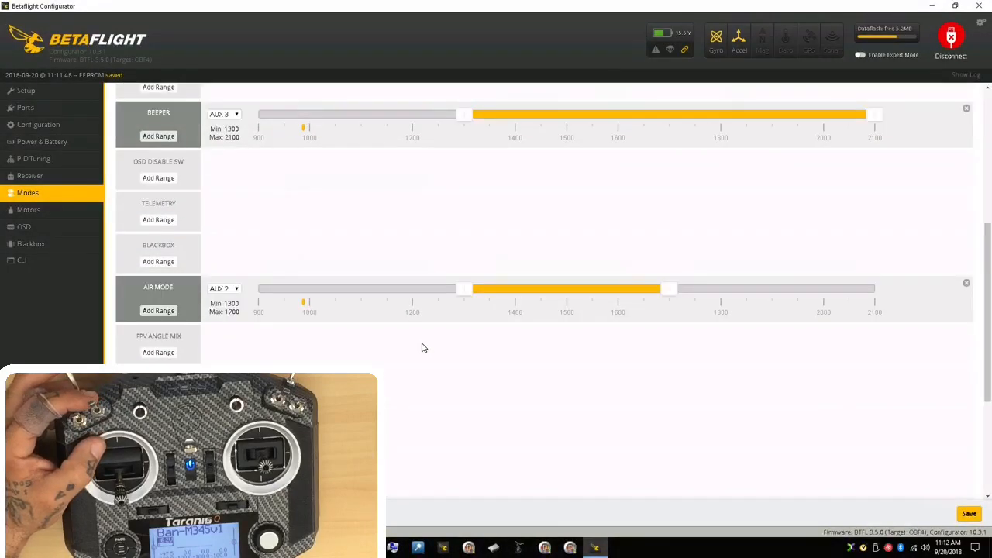
{"action": "scroll", "coordinate": [423, 347], "scroll_direction": "down", "scroll_amount": 1}
{"action": "scroll", "coordinate": [423, 347], "scroll_direction": "down", "scroll_amount": 3}
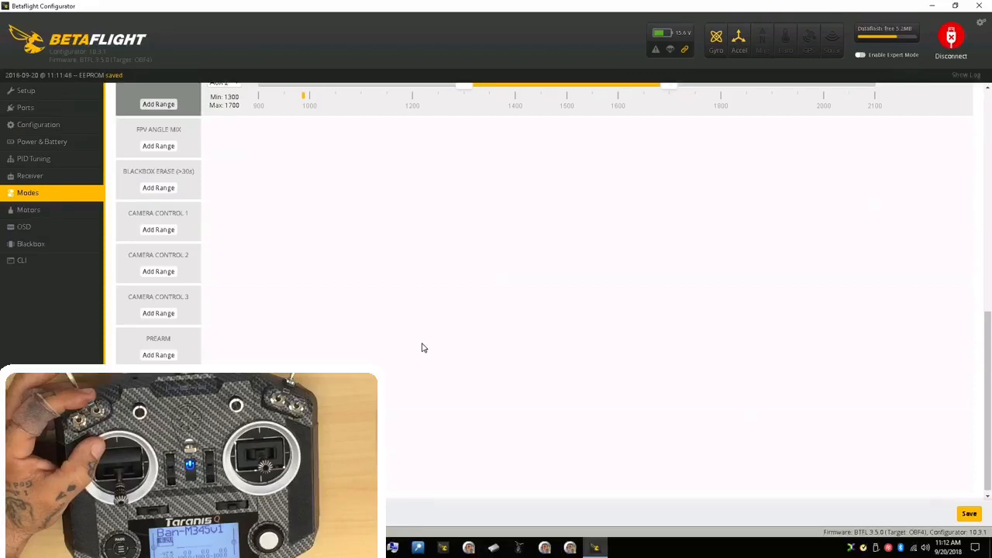
{"action": "scroll", "coordinate": [422, 348], "scroll_direction": "down", "scroll_amount": 1}
{"action": "scroll", "coordinate": [422, 348], "scroll_direction": "up", "scroll_amount": 2}
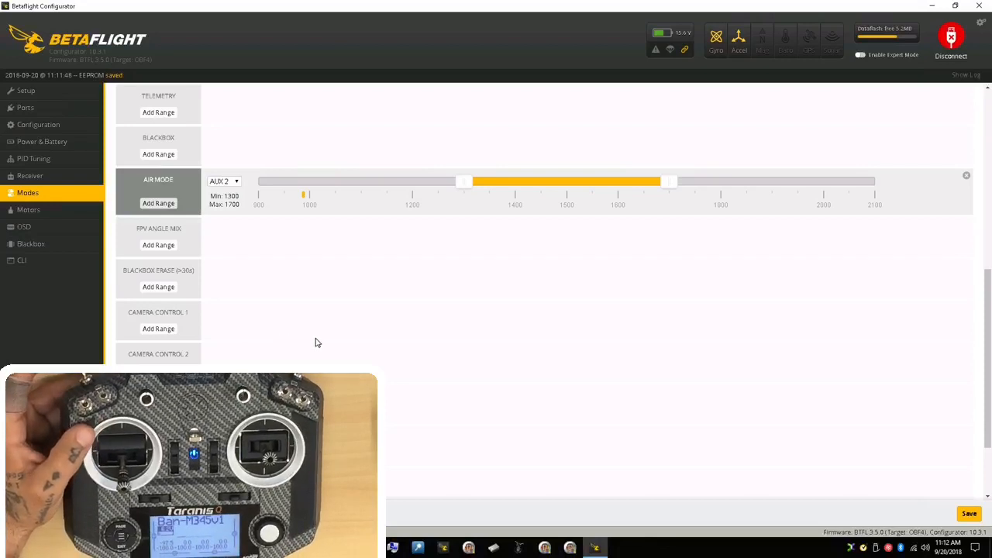
{"action": "scroll", "coordinate": [315, 343], "scroll_direction": "up", "scroll_amount": 10}
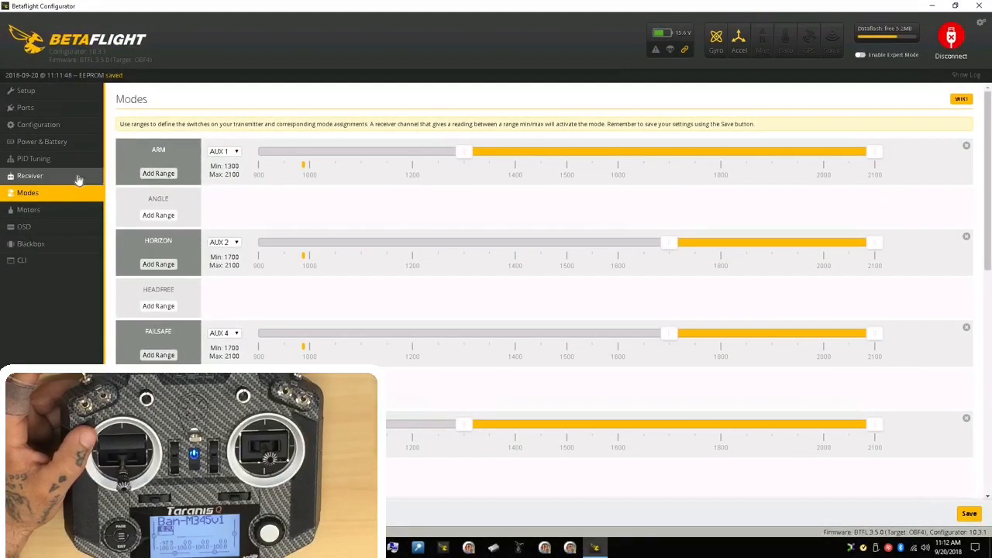
Step: Check the receiver's channel readings, and briefly test motors 1 to 4 together at about 1024 before disabling motor test mode
{"action": "left_click", "coordinate": [15, 177]}
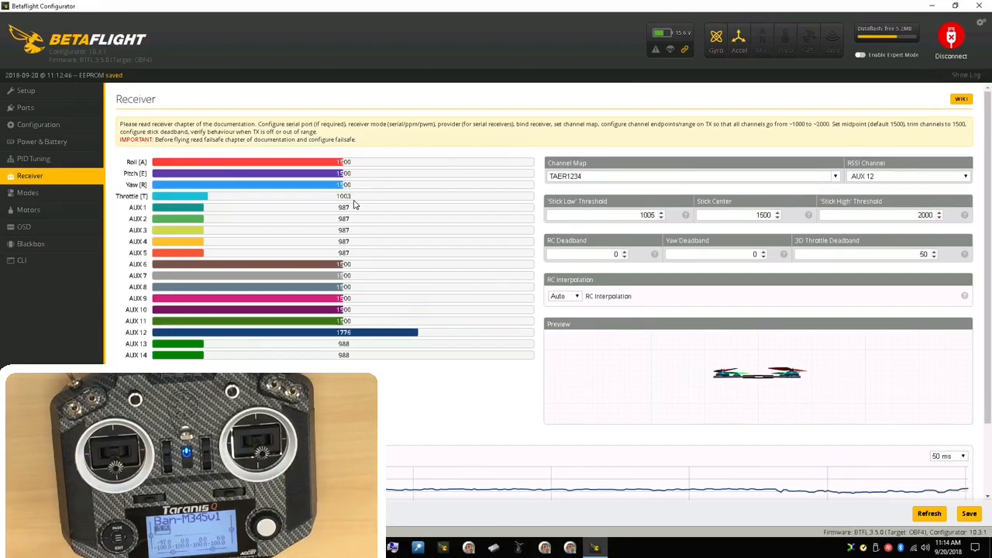
{"action": "left_click", "coordinate": [35, 211]}
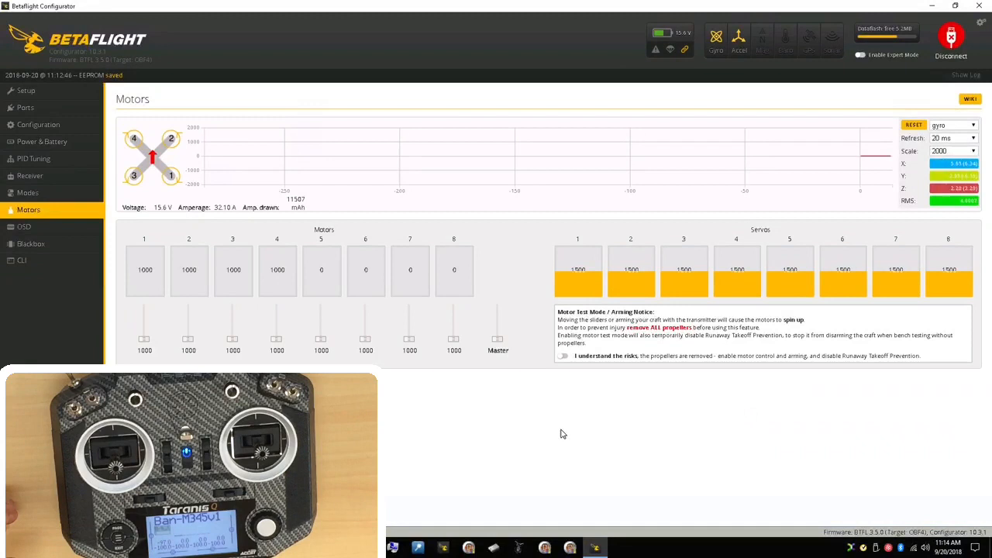
{"action": "left_click", "coordinate": [563, 356]}
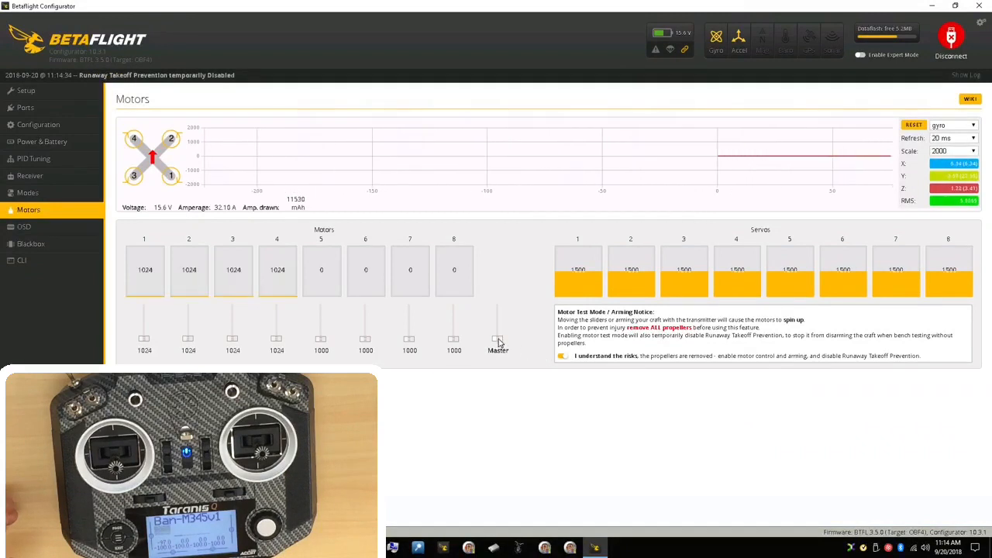
{"action": "left_click", "coordinate": [560, 356]}
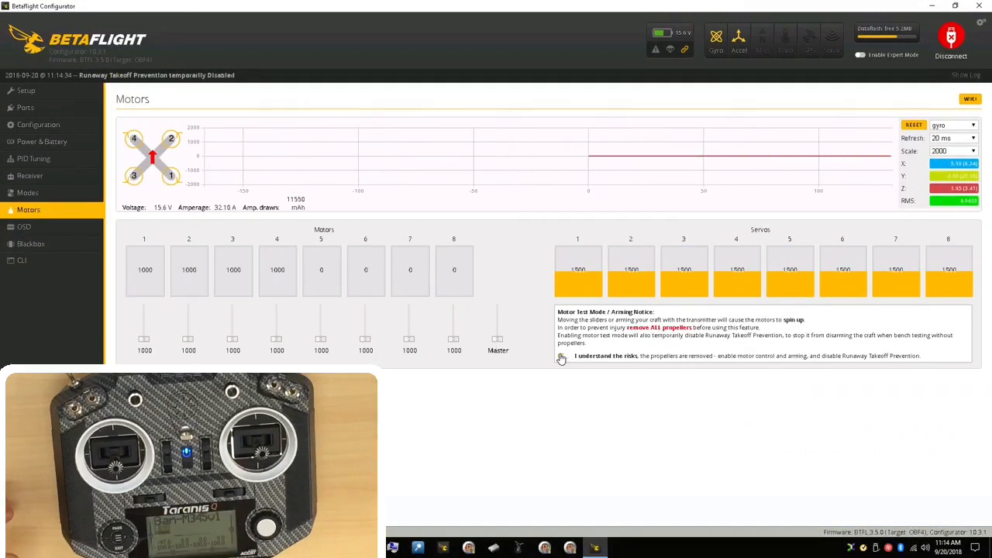